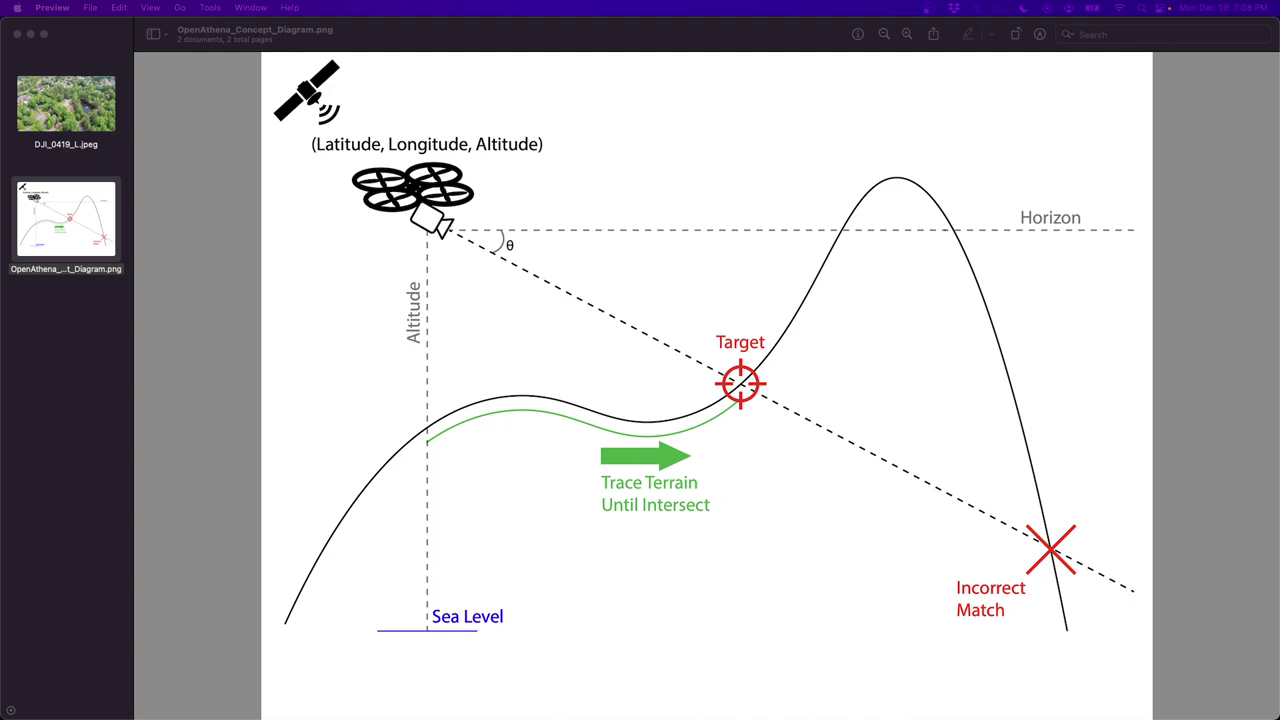
Close the DEM plot, view DJI_0419_L.jpeg in Preview, then switch to the OpenAthena emulator.
left_click(857, 410)
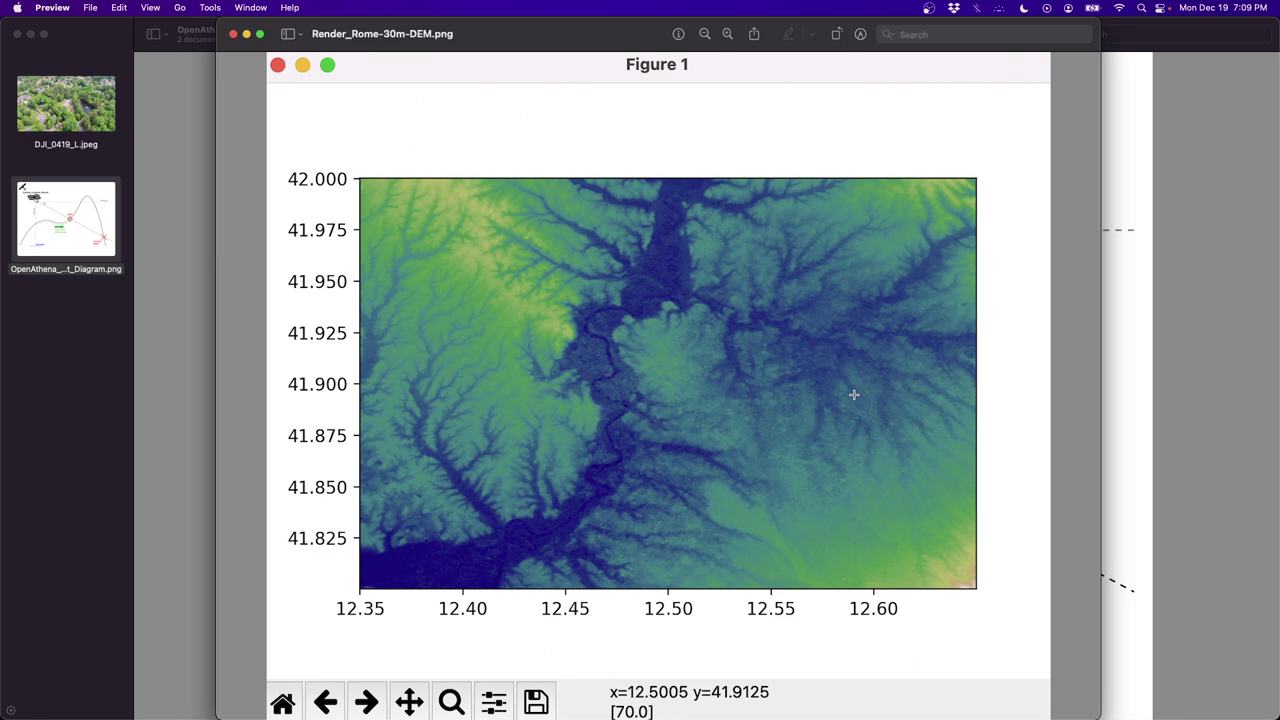
key("super+w")
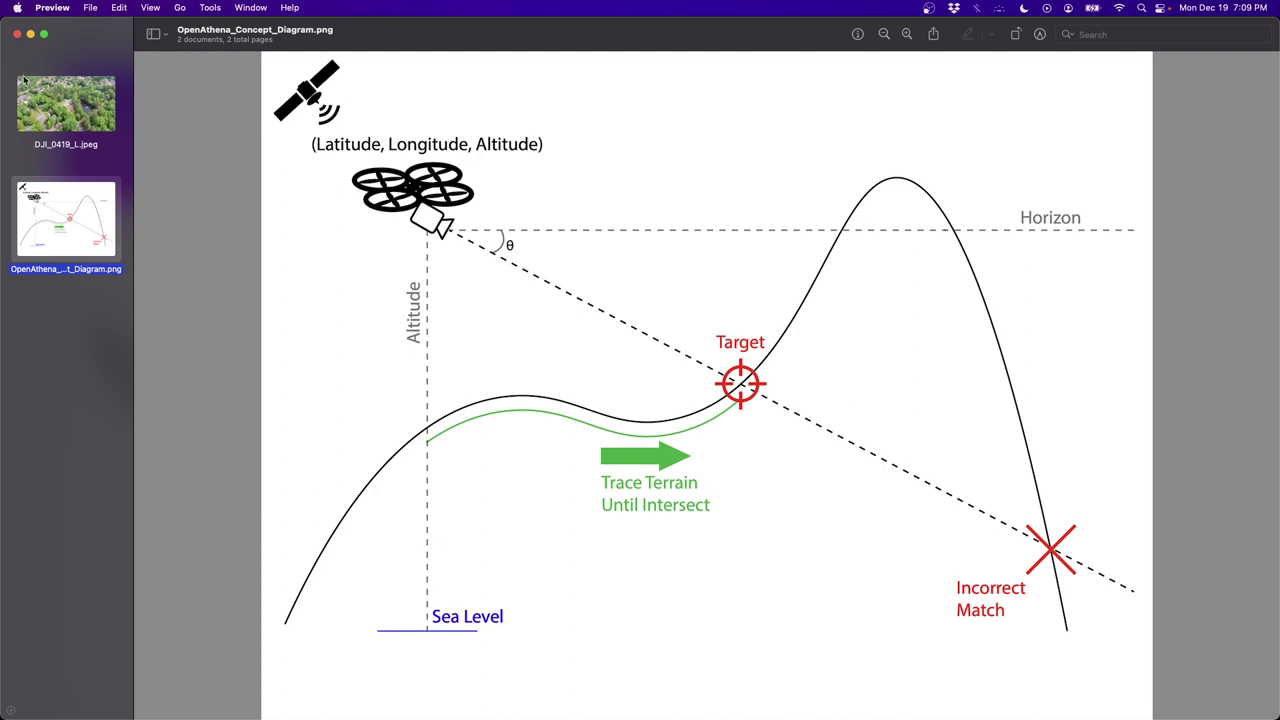
left_click(53, 98)
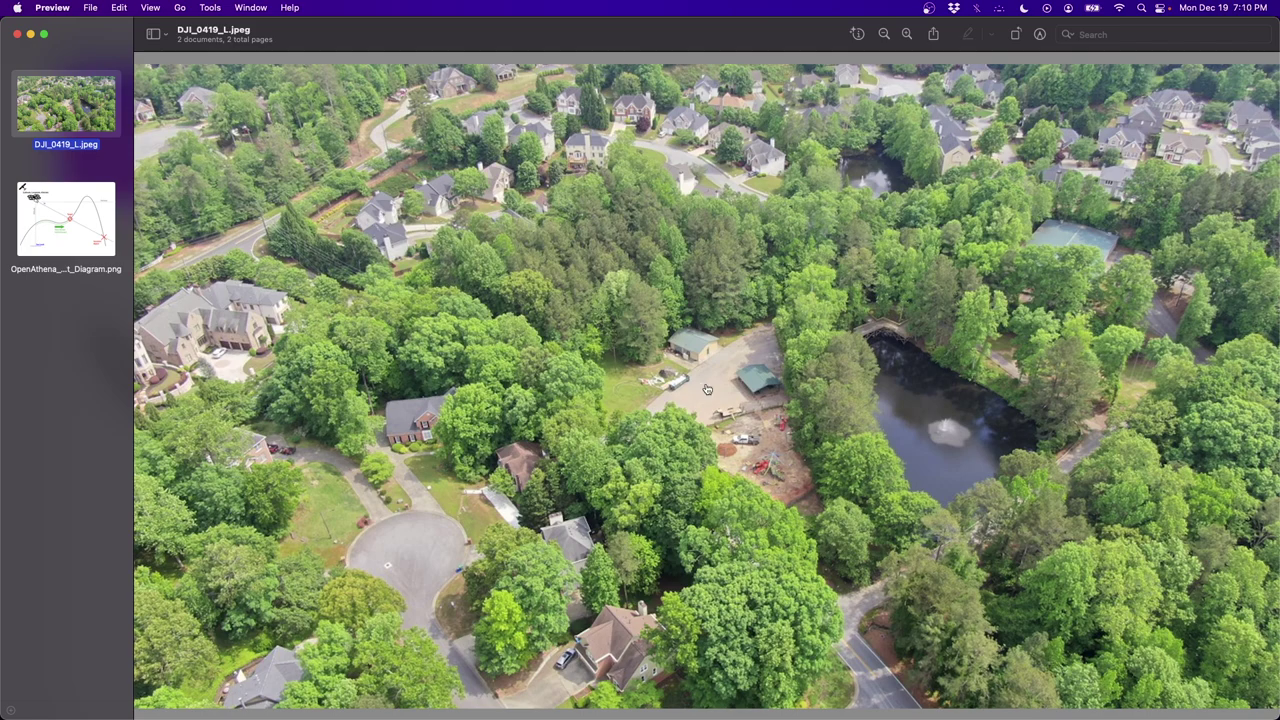
key("super+Tab")
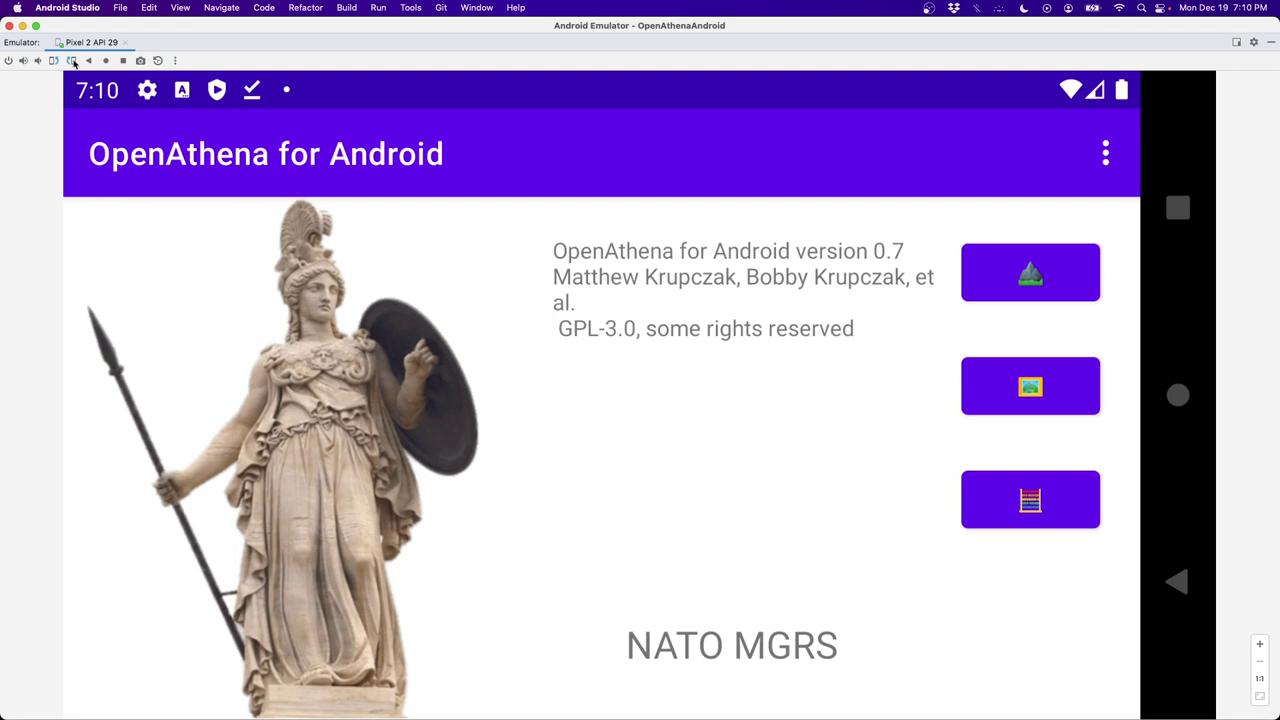
Make the emulator full screen and rotate the phone back to landscape orientation.
left_click(35, 27)
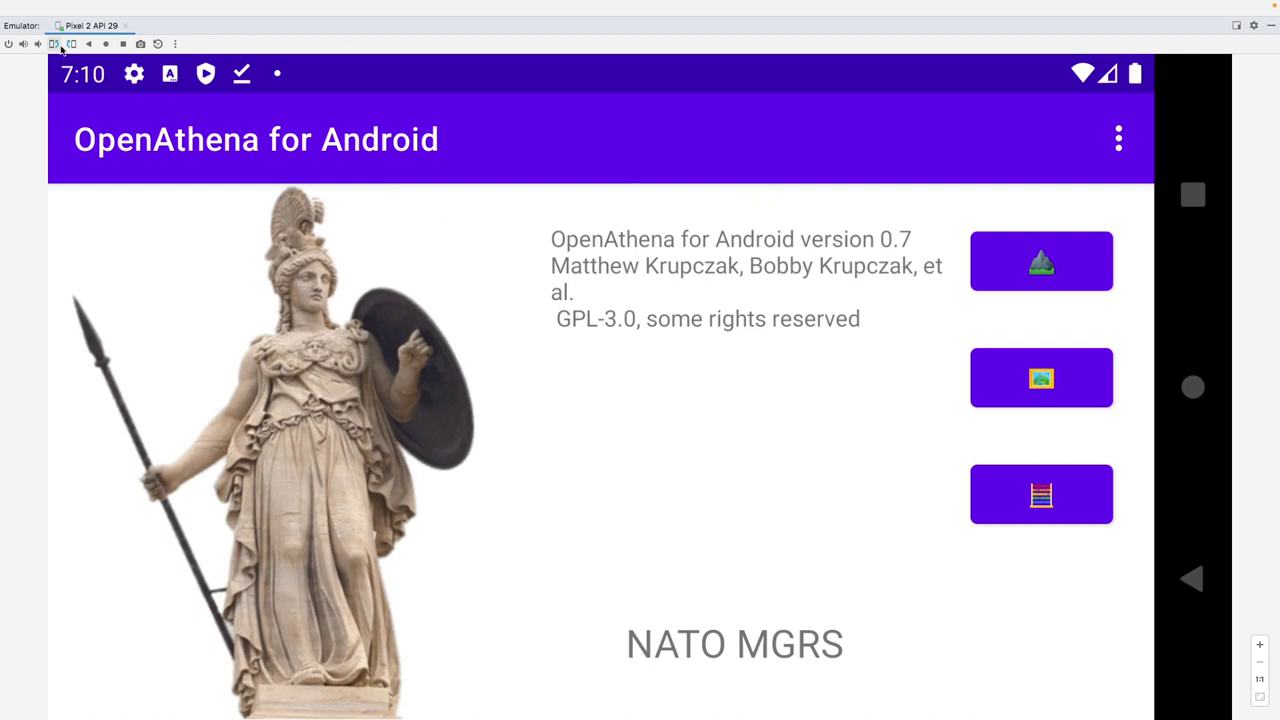
left_click(55, 44)
left_click(70, 44)
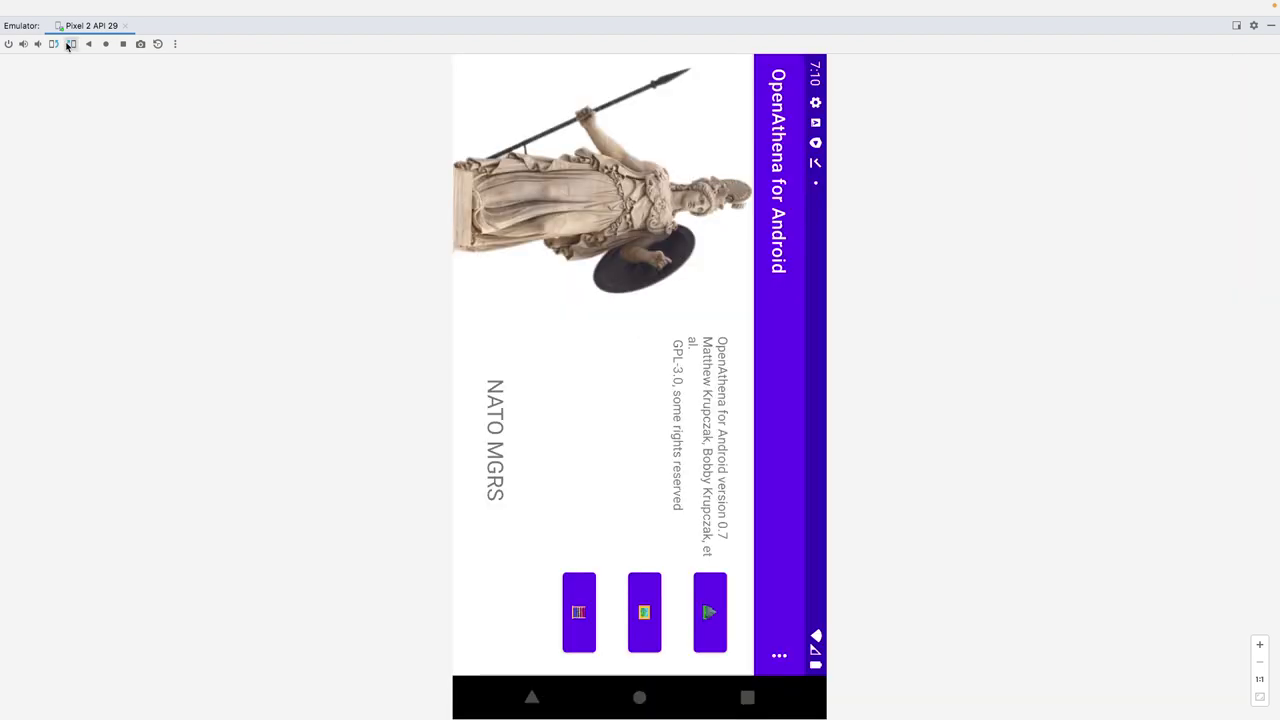
left_click(53, 44)
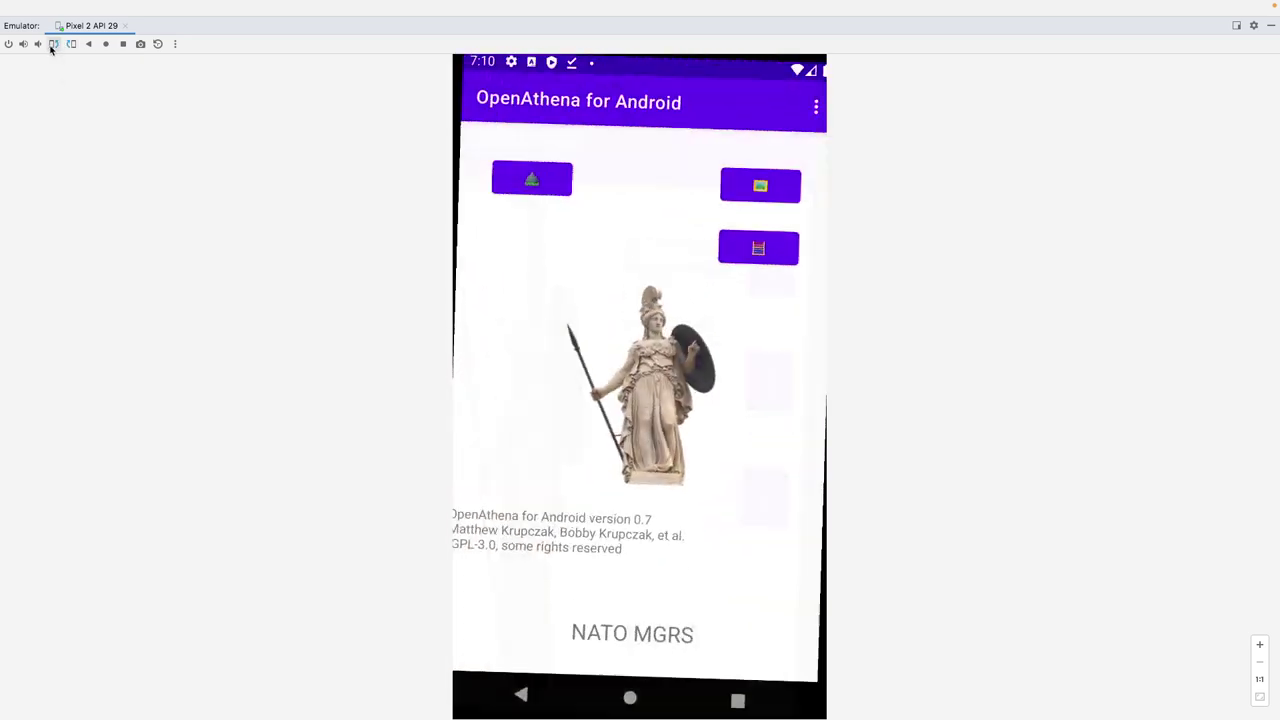
left_click(53, 44)
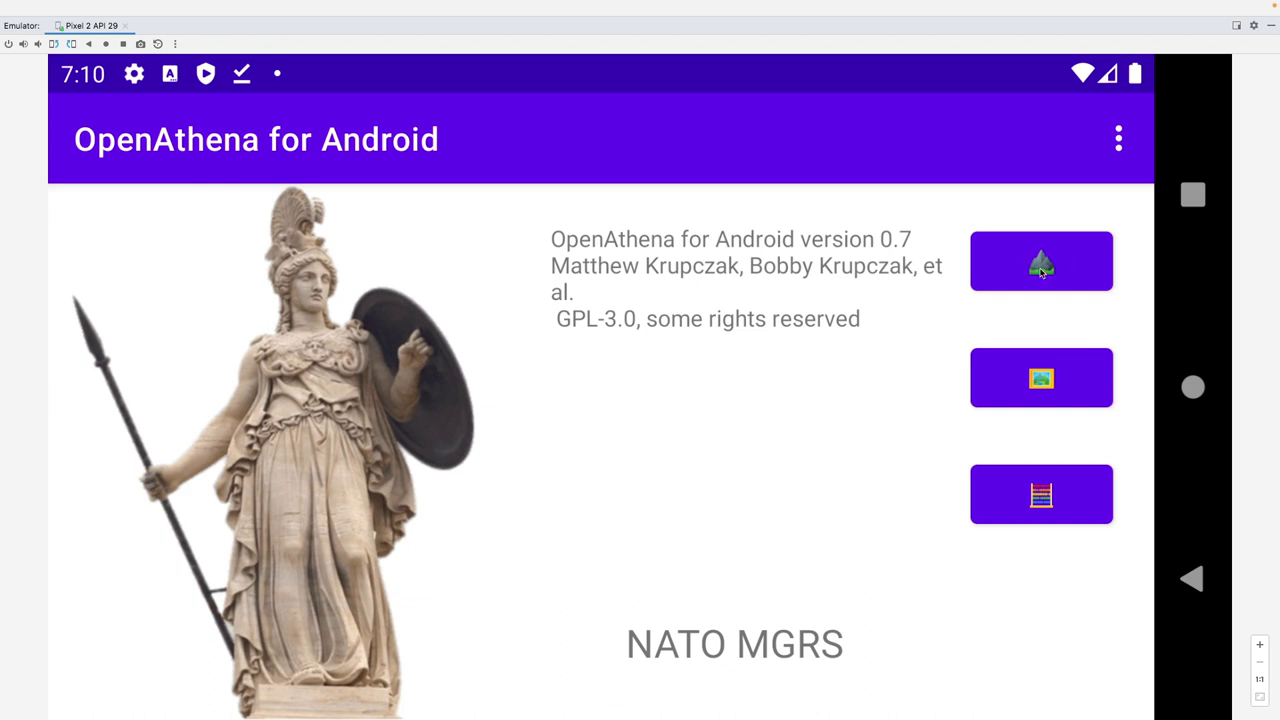
Load the GeoTIFF elevation model file from Downloads as the DEM.
left_click(1041, 270)
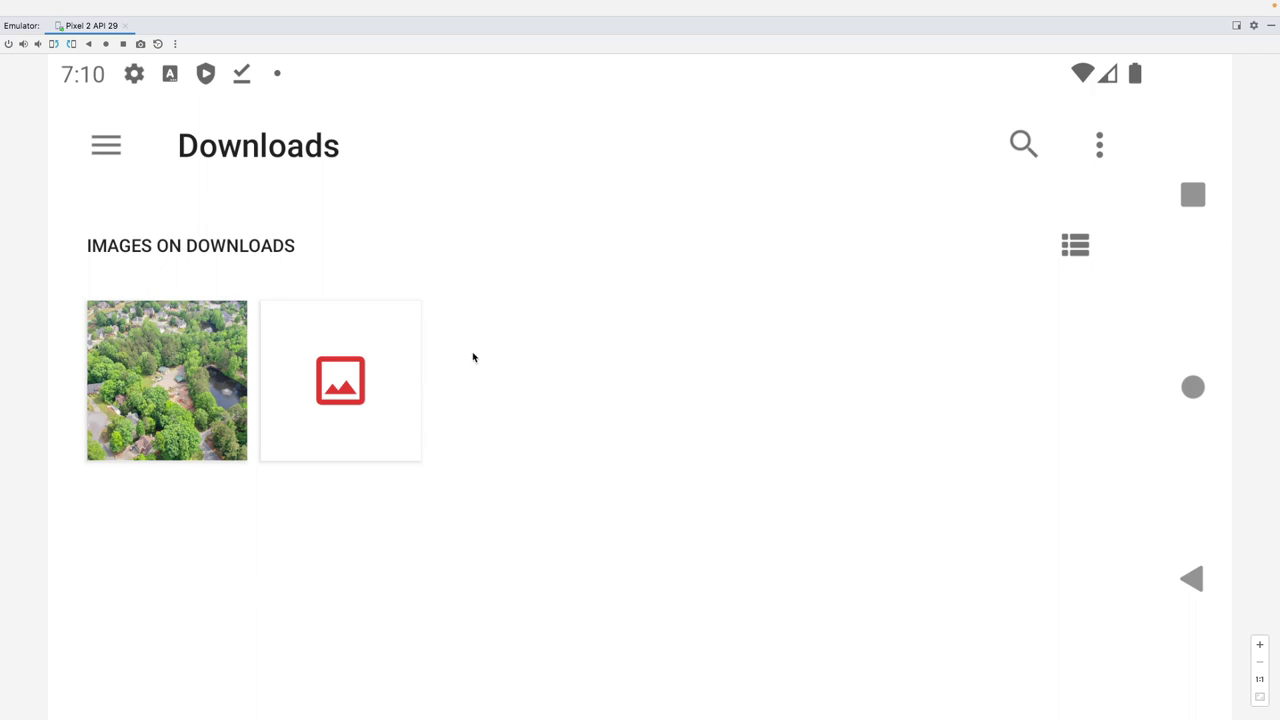
left_click(389, 368)
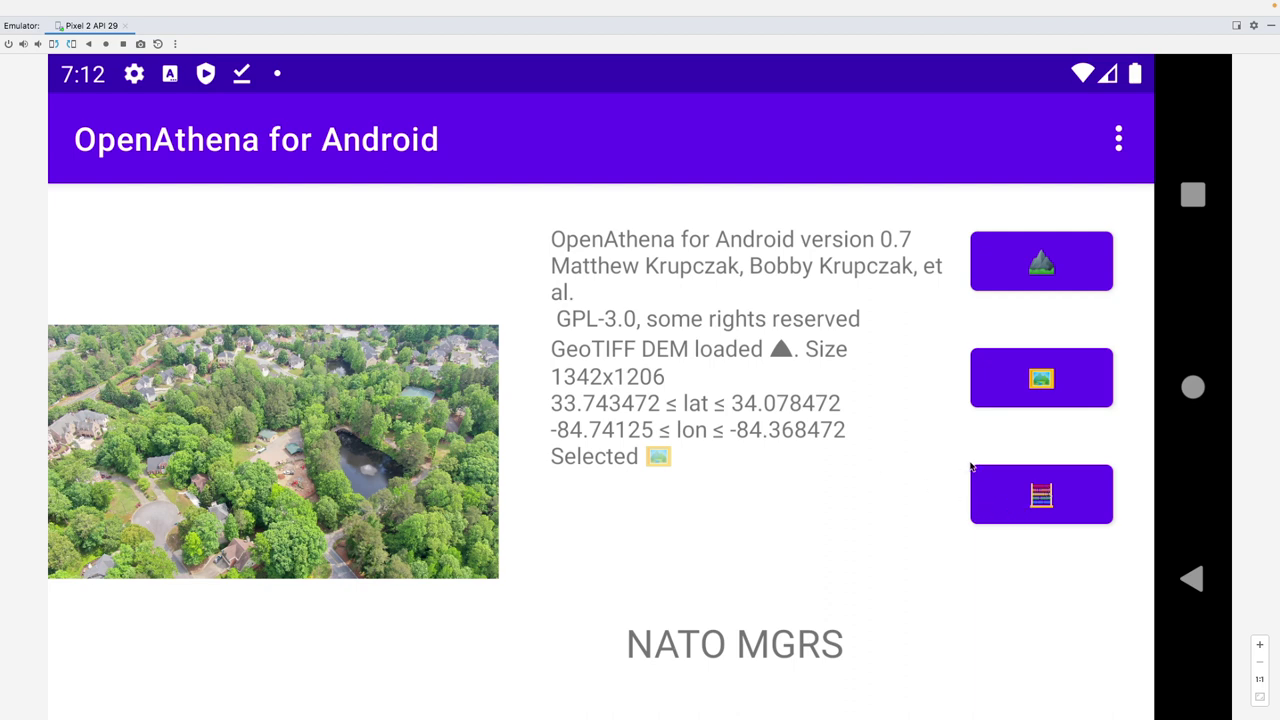
Calculate the target location from the drone photo and scroll through the results.
left_click(1020, 477)
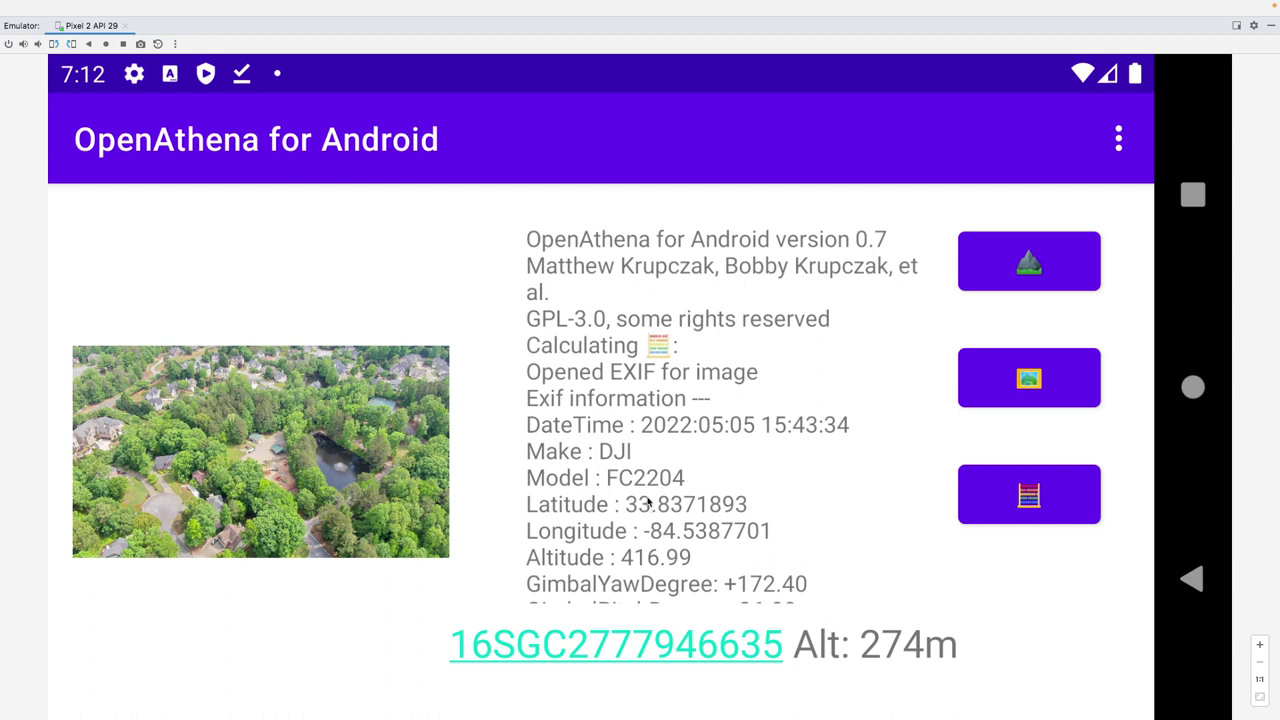
left_click_drag(650, 503, 639, 364)
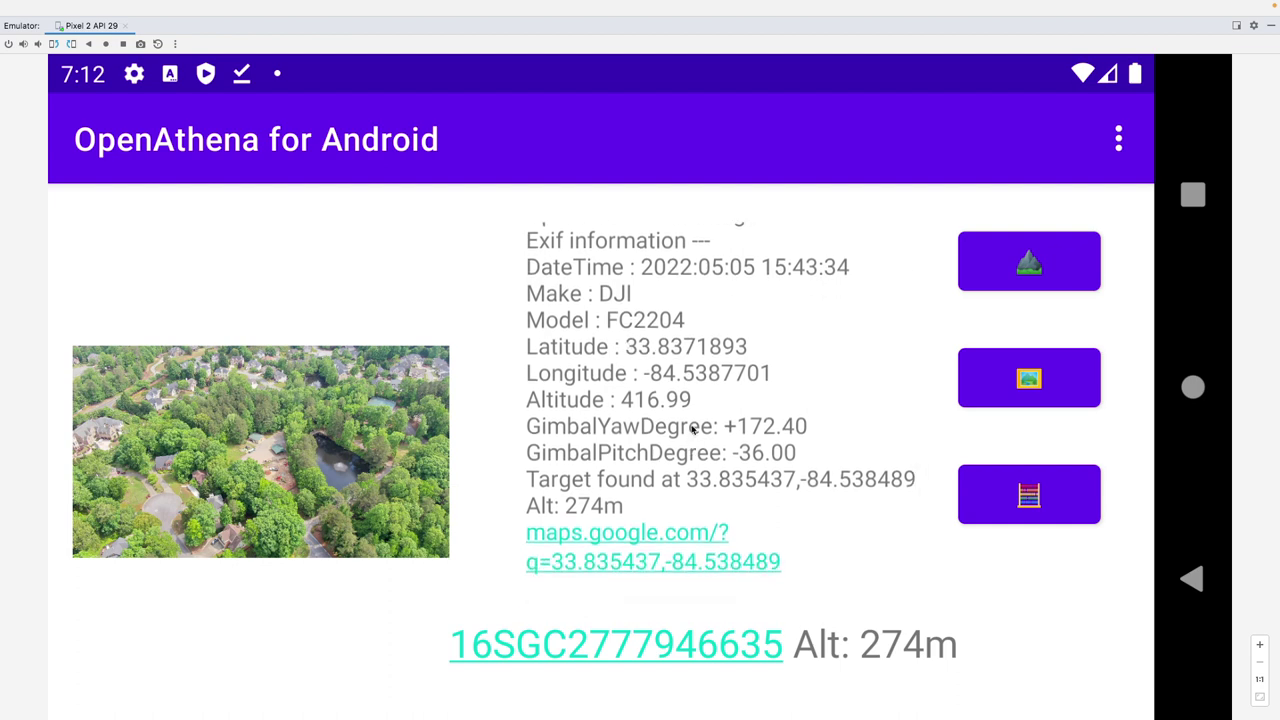
scroll(692, 405, "up", 1)
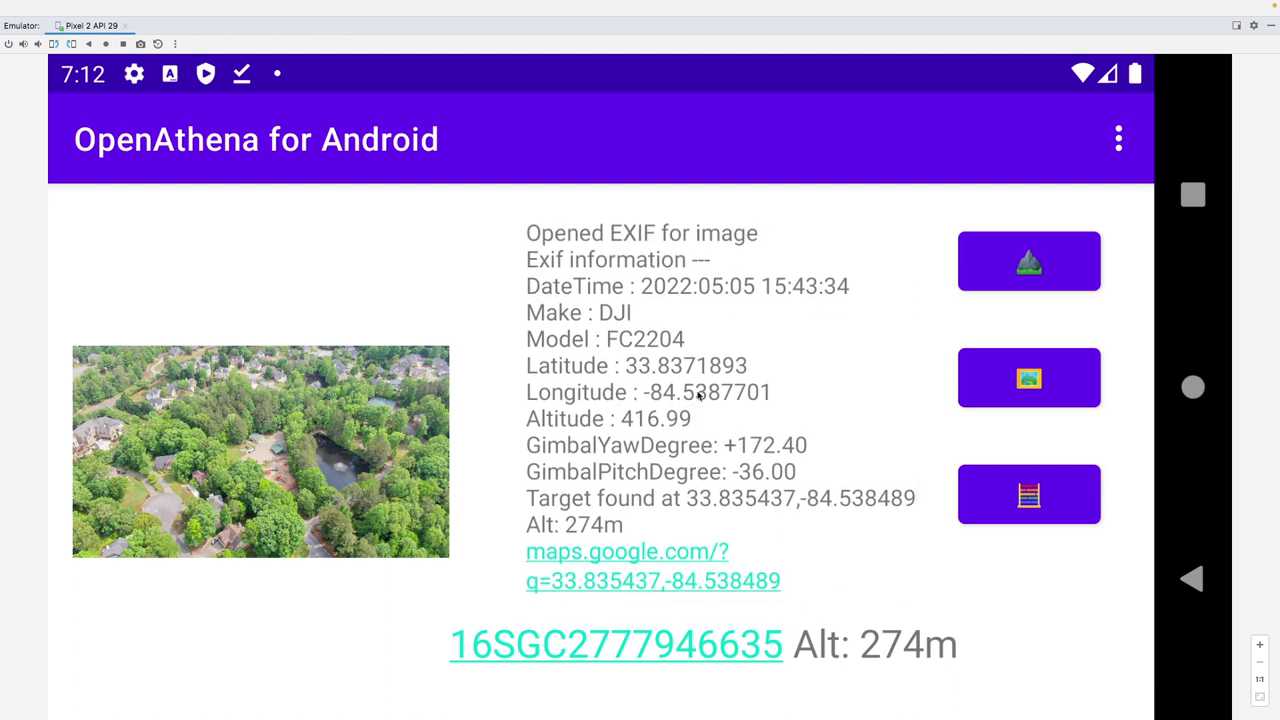
left_click_drag(703, 318, 723, 486)
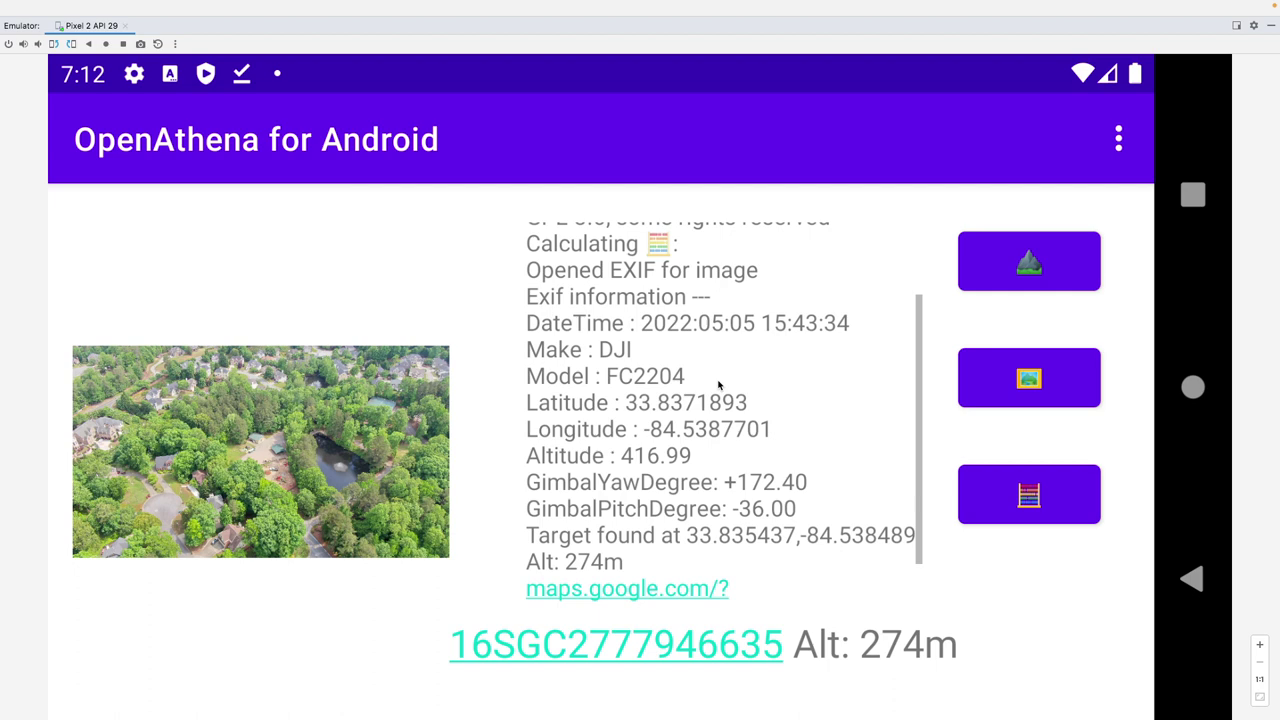
left_click(700, 467)
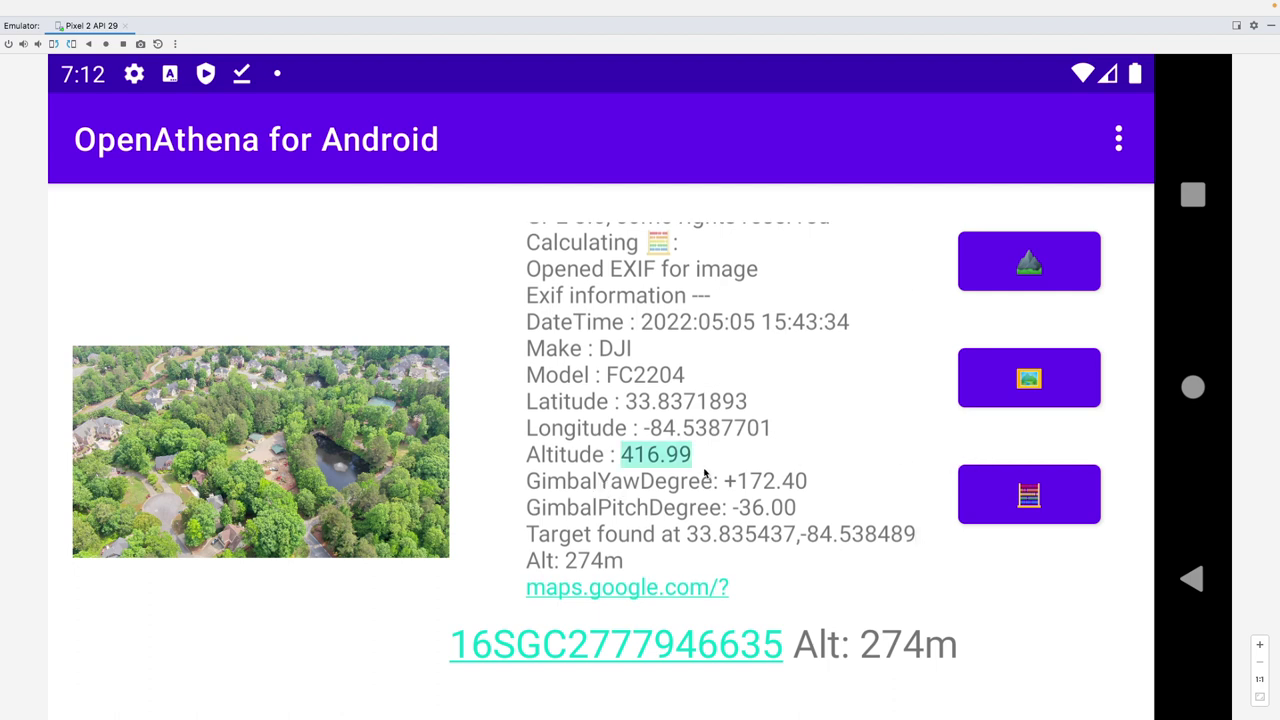
left_click(880, 342)
left_click_drag(879, 338, 866, 251)
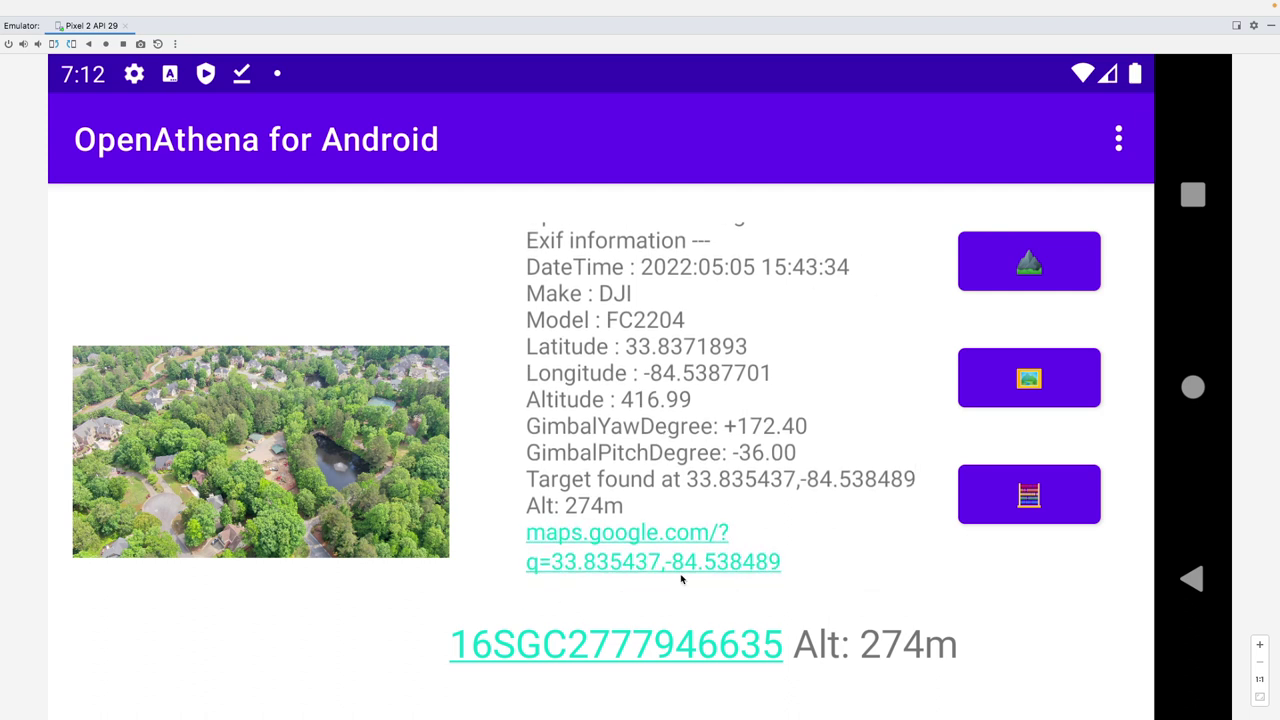
left_click(690, 648)
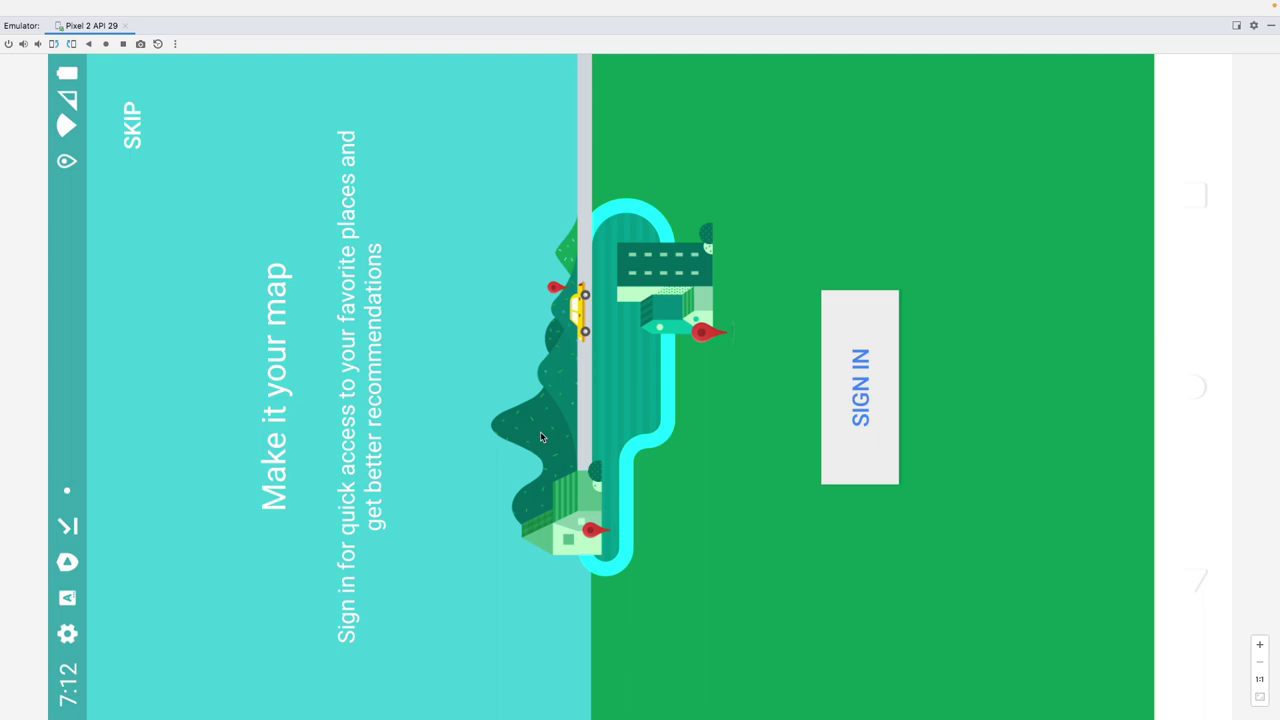
Skip the welcome screen, zoom in on the pin, and switch to satellite imagery.
left_click(135, 121)
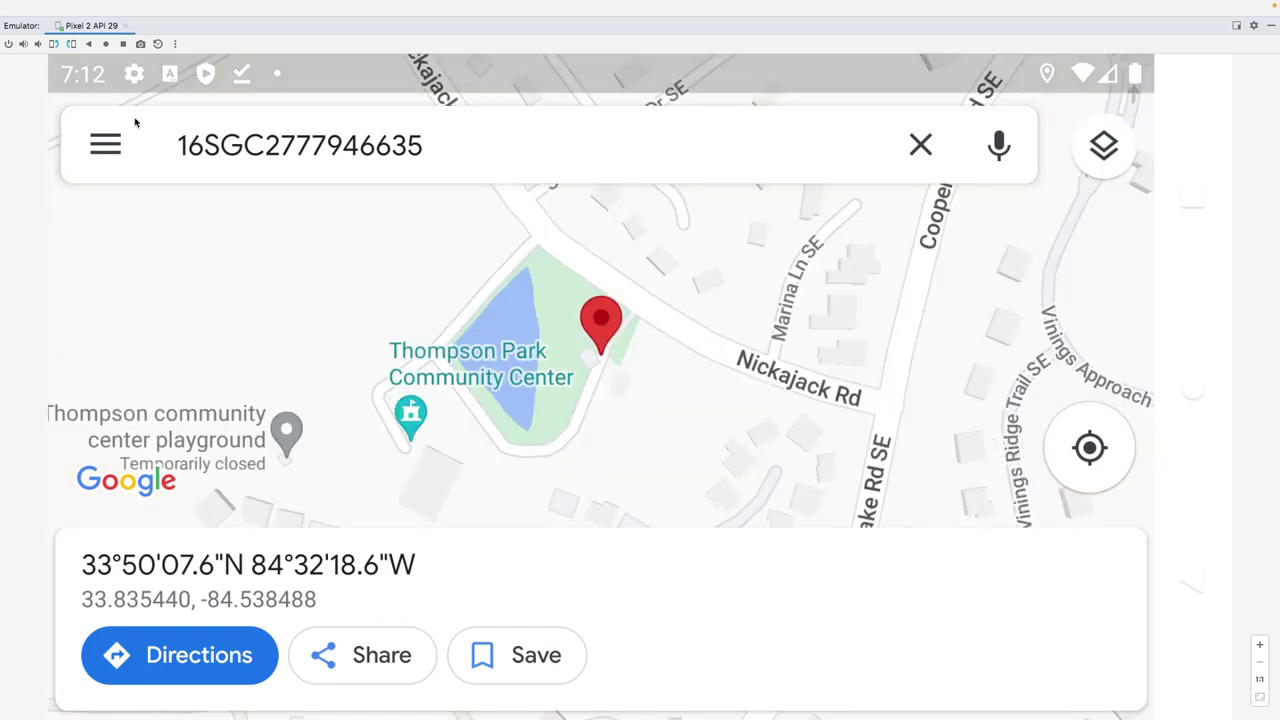
double_click(585, 400)
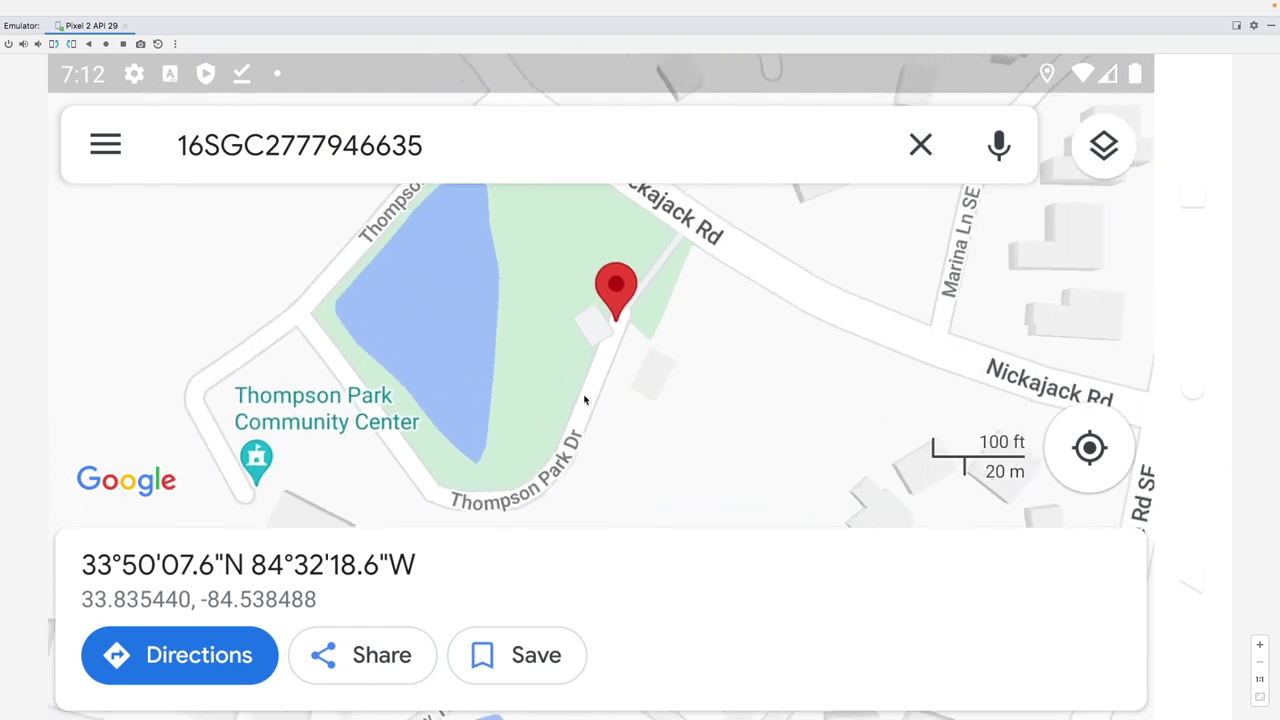
left_click(1104, 152)
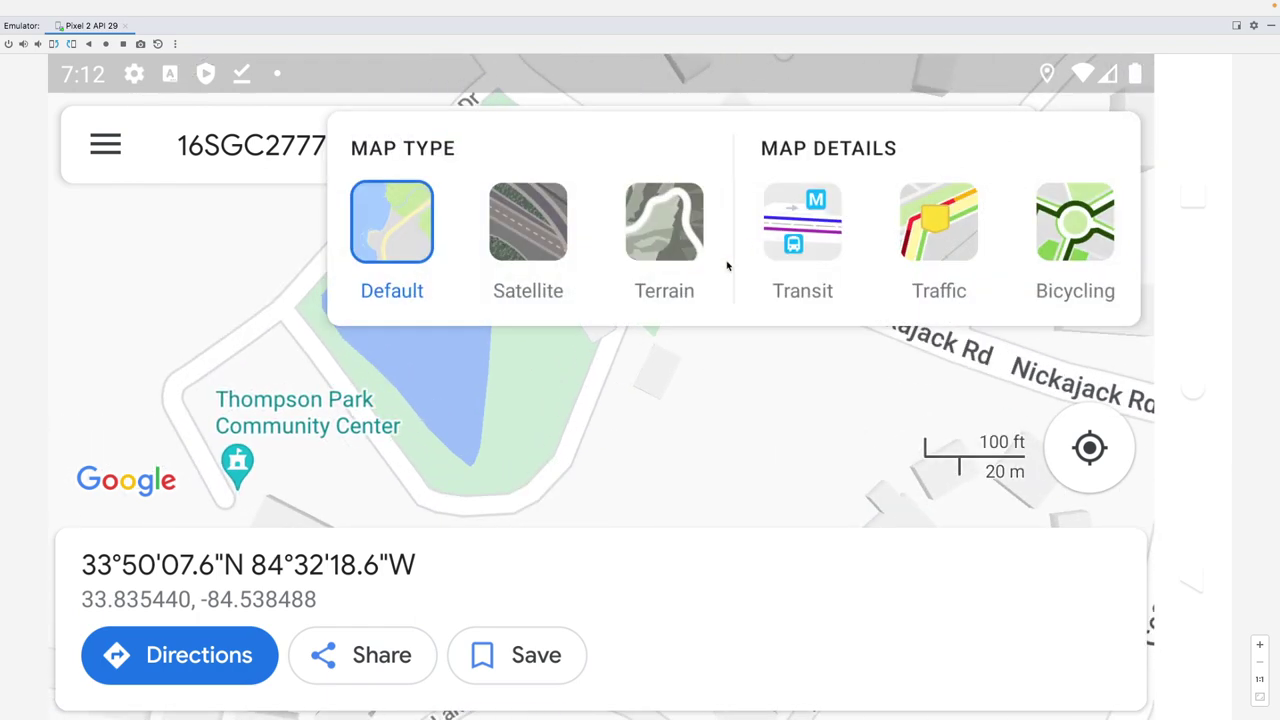
left_click(528, 221)
left_click(689, 368)
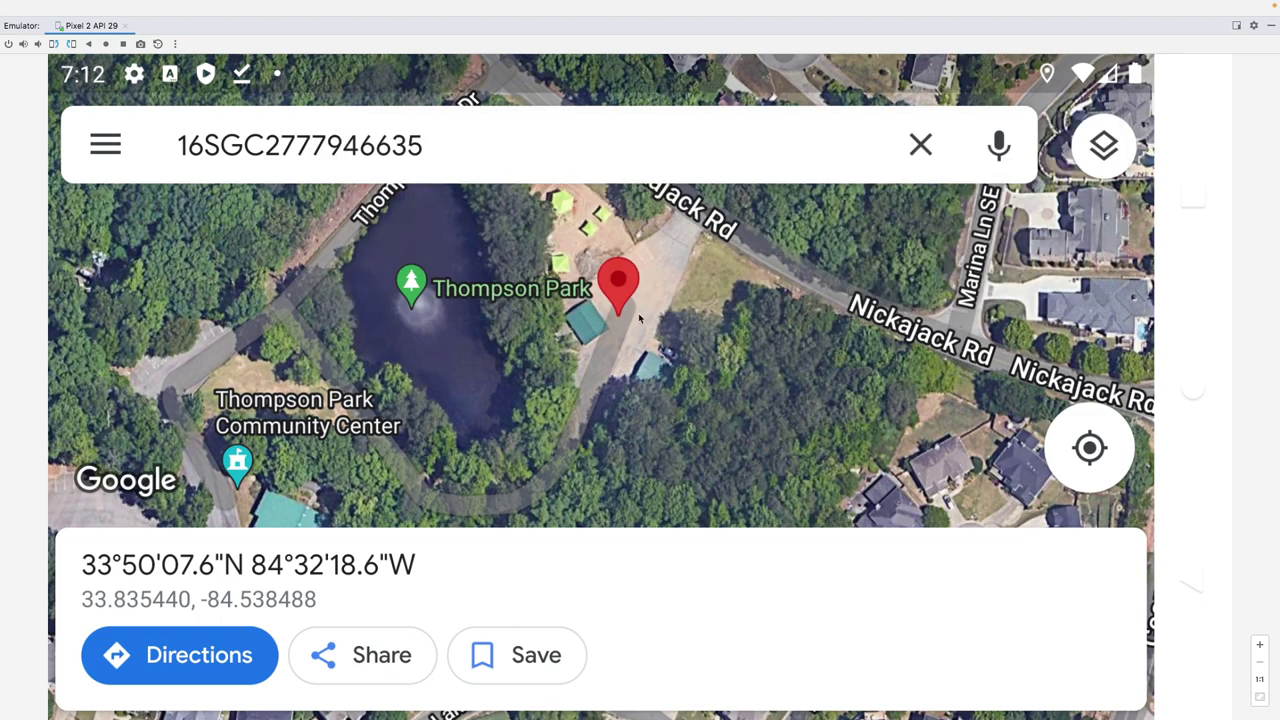
Open and close the pin's place card, then zoom closer beside Thompson Park.
left_click(640, 318)
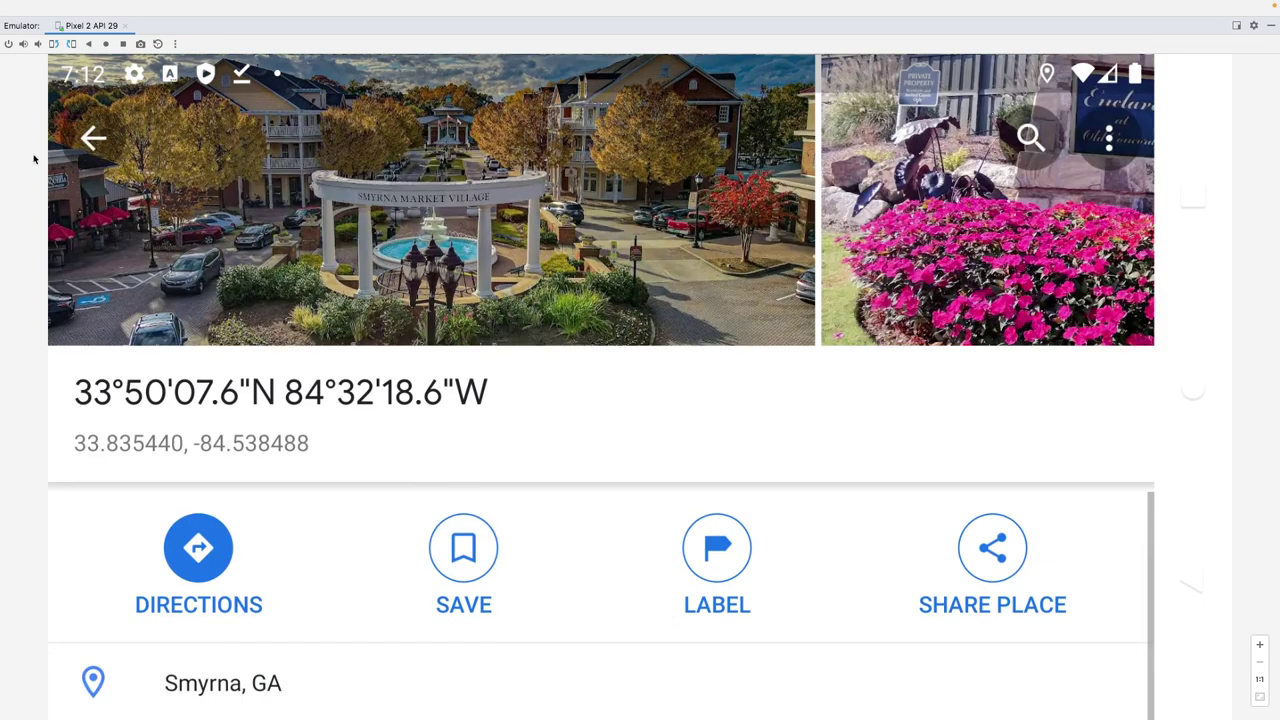
left_click(90, 137)
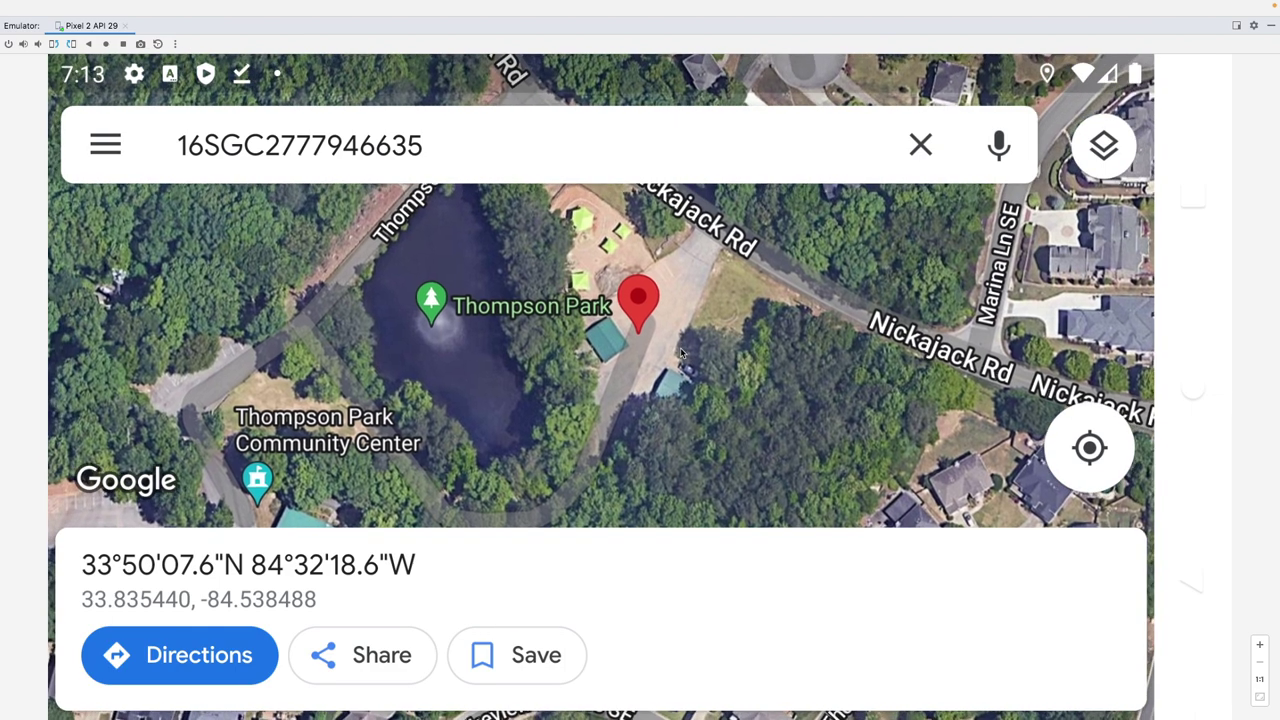
double_click(666, 334)
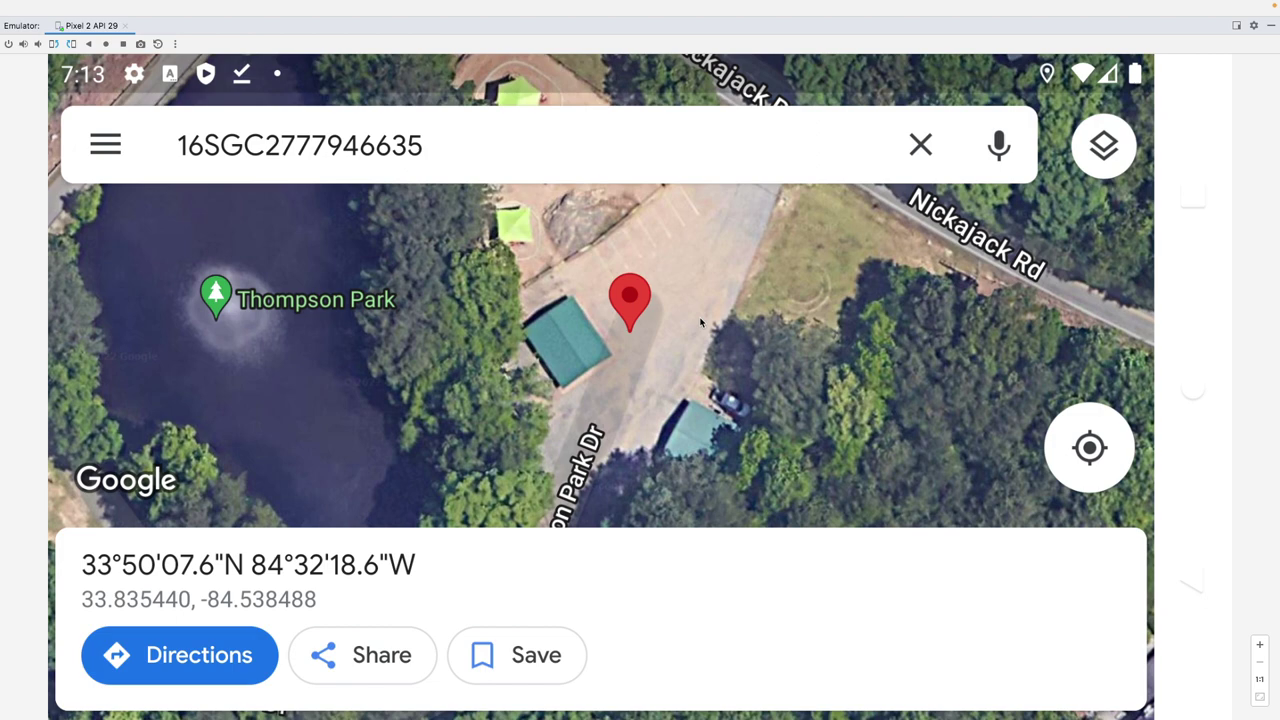
Clear the MGRS search and its pin, then leave the emulator's full-screen window.
left_click(920, 145)
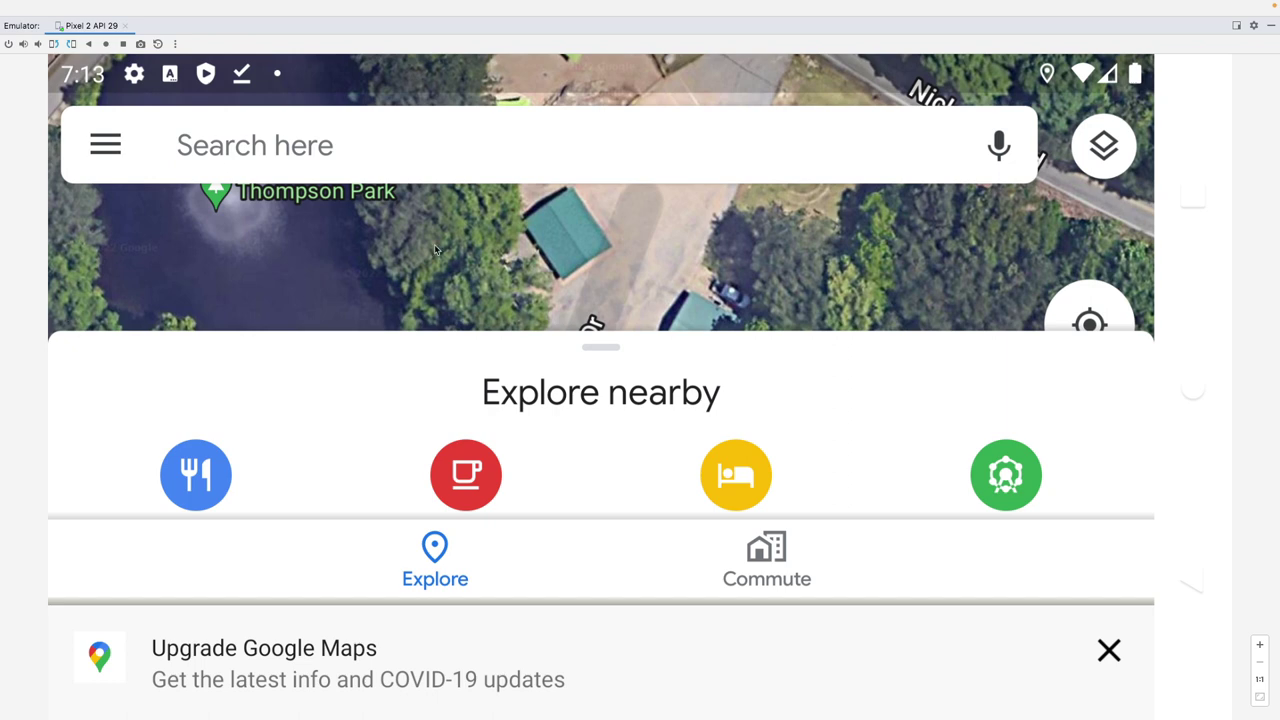
mouse_move(1076, 5)
left_click(36, 24)
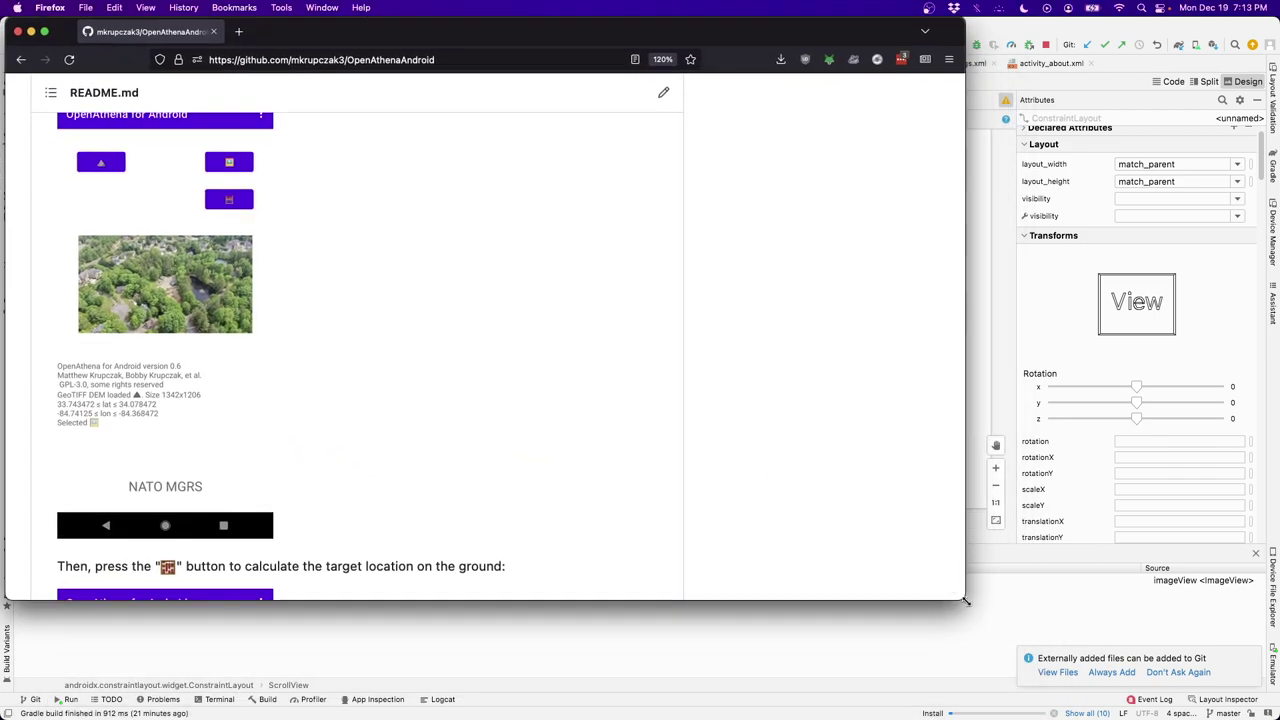
Enlarge Firefox and open the owner's pinned OpenAthena repository.
left_click_drag(966, 599, 1265, 714)
key("Home")
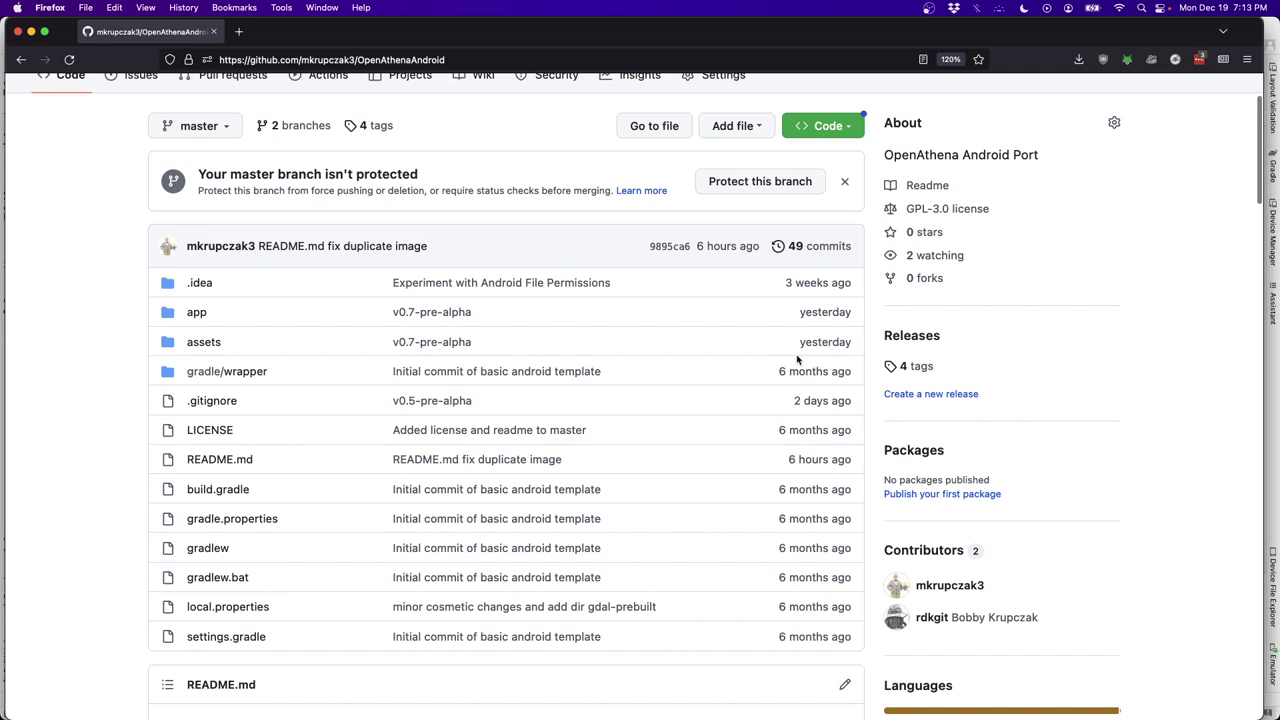
left_click(118, 145)
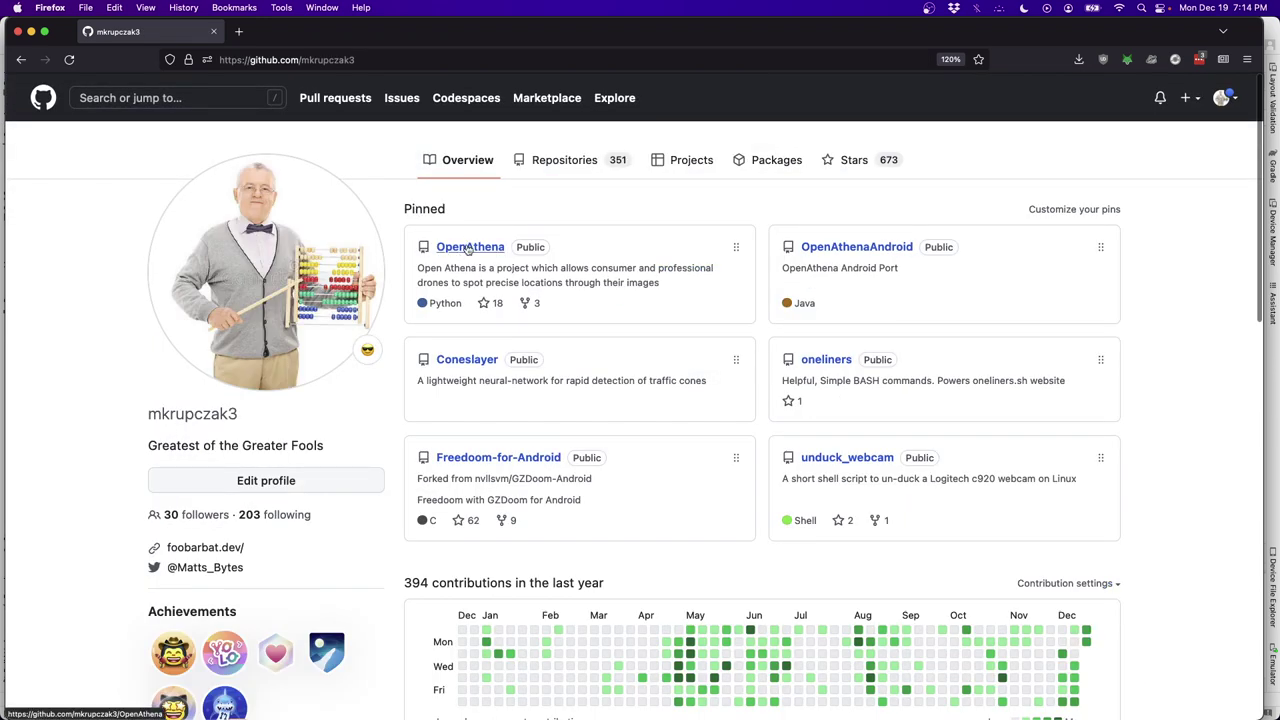
left_click(500, 244)
Scroll the README past the Premise to Installation and Usage, then return to Android Studio.
scroll(557, 280, "down", 15)
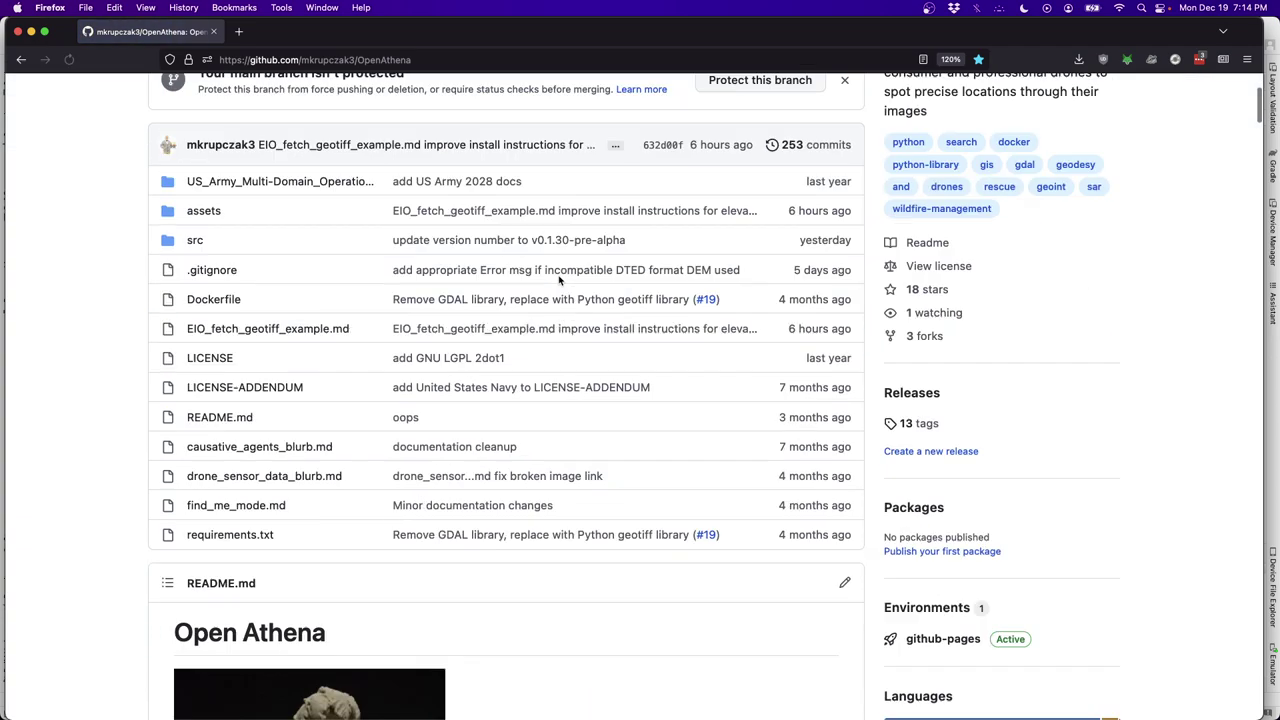
scroll(591, 434, "down", 7)
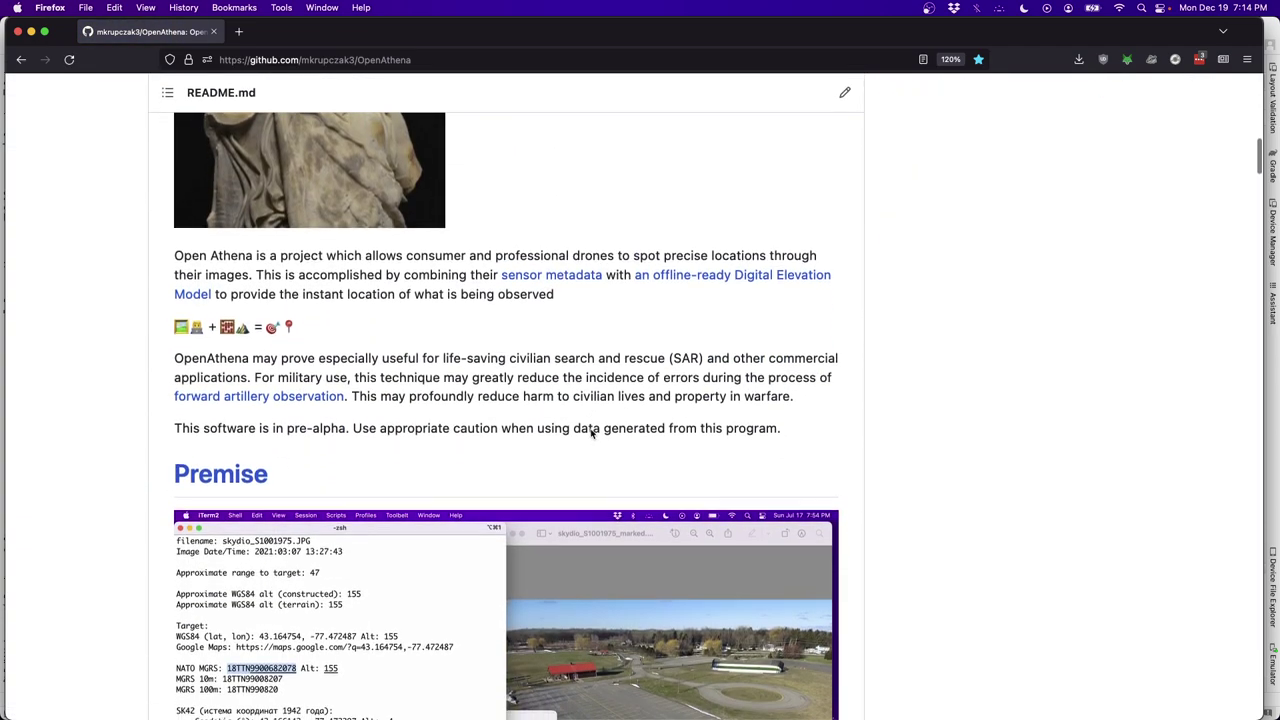
scroll(591, 432, "down", 15)
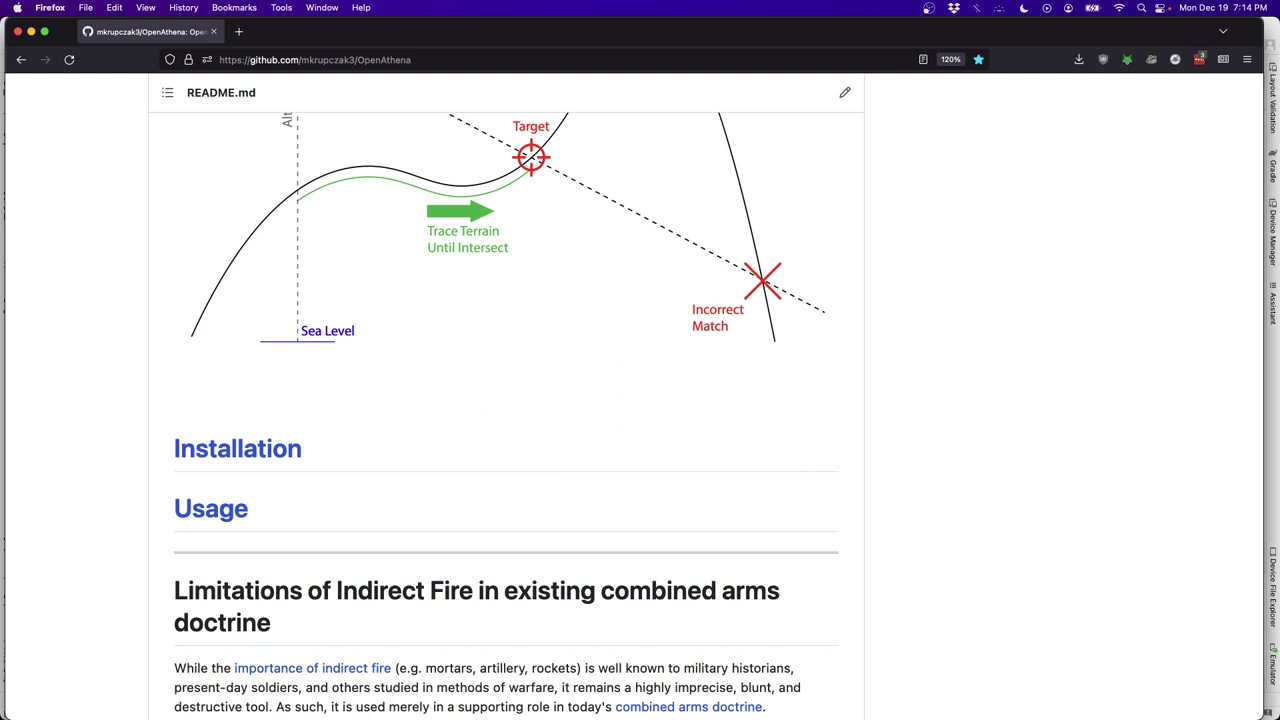
key("super+Tab")
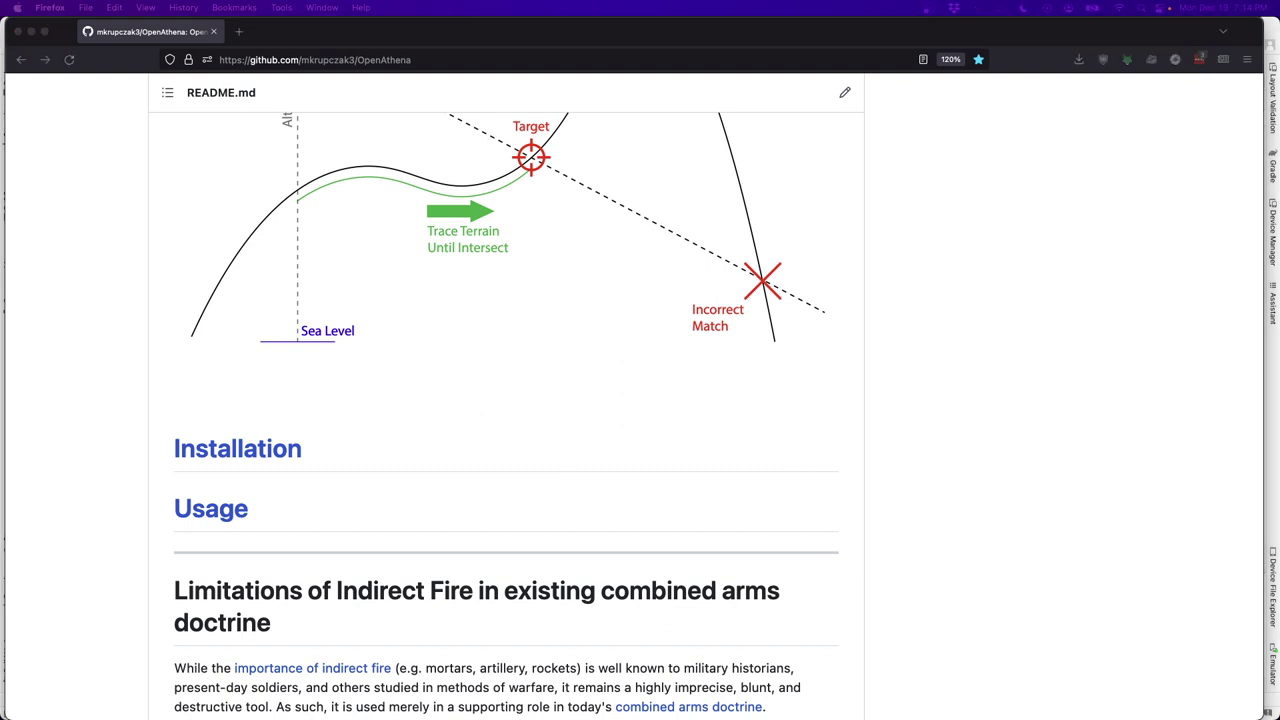